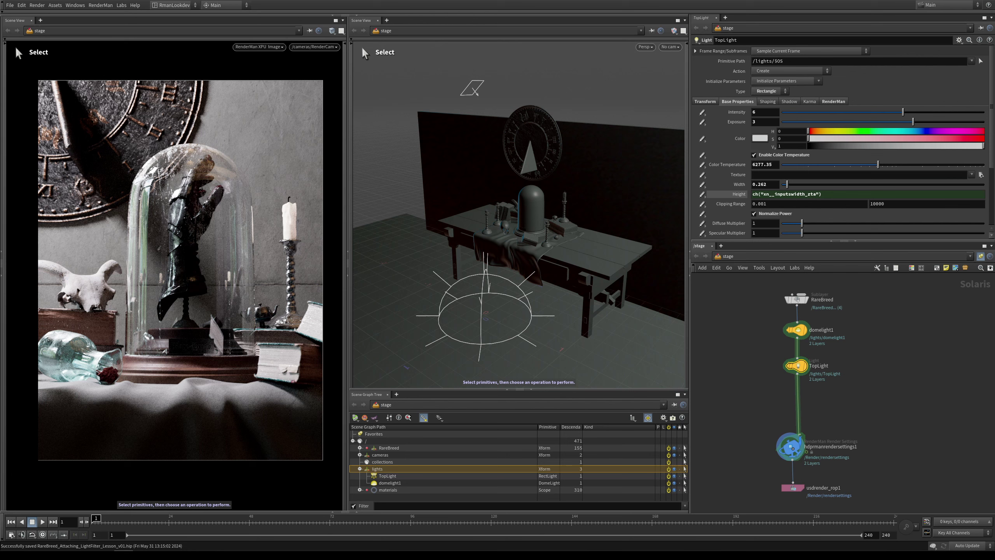
Step: Preview the still life lit by domelight1 alone, then re-enable TopLight and orbit around the table
click(797, 329)
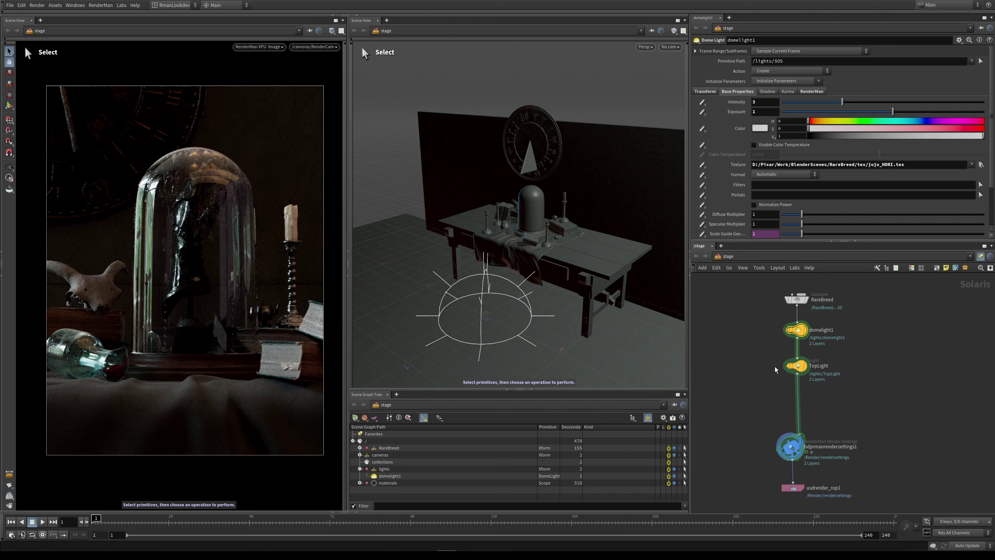
click(798, 366)
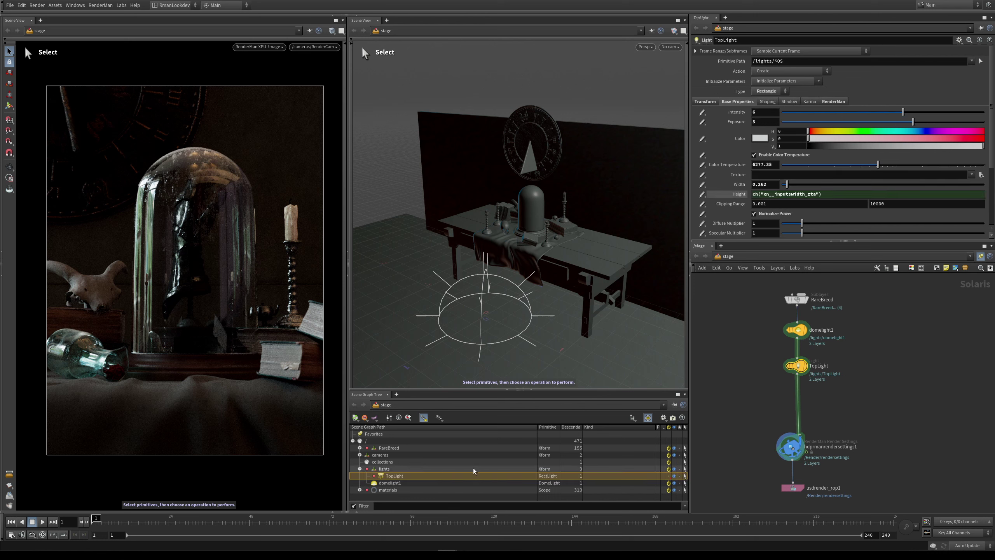
click(668, 476)
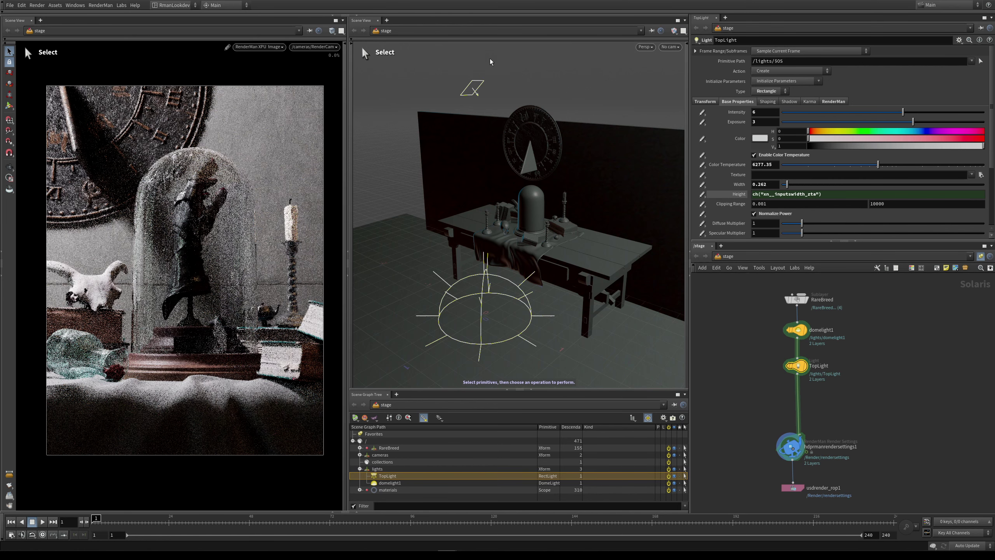
key(Escape)
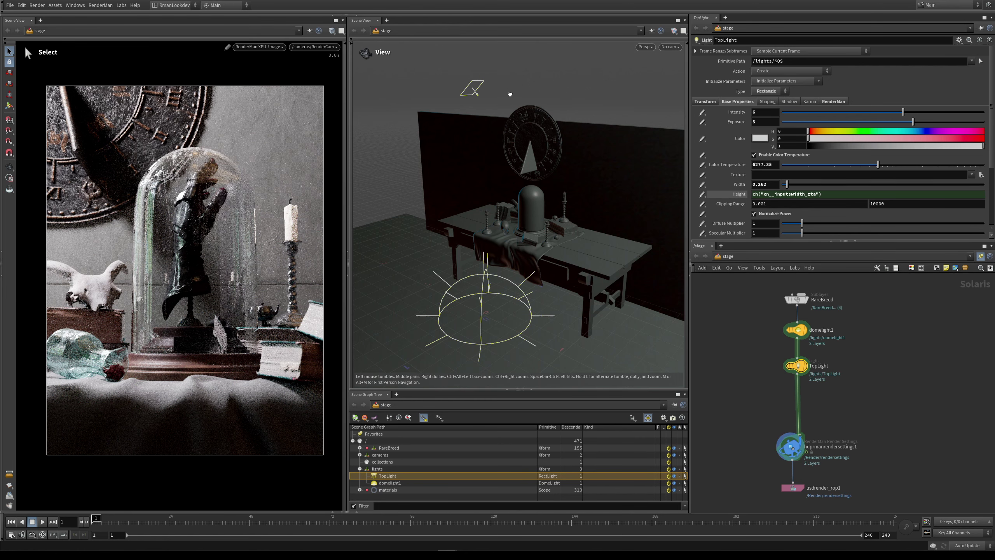
mouse_move(504, 97)
mouse_down()
mouse_move(582, 93)
mouse_move(506, 104)
mouse_up()
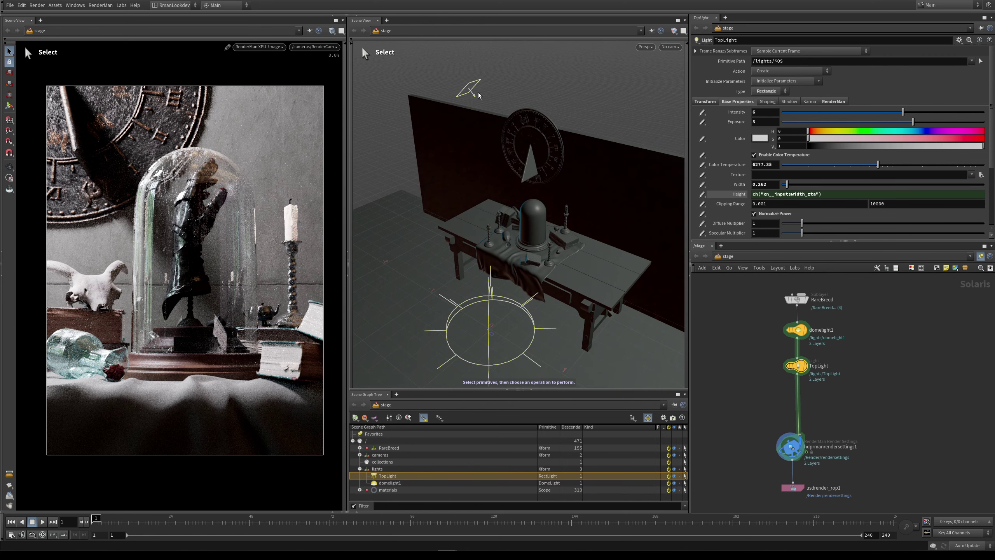
key(s)
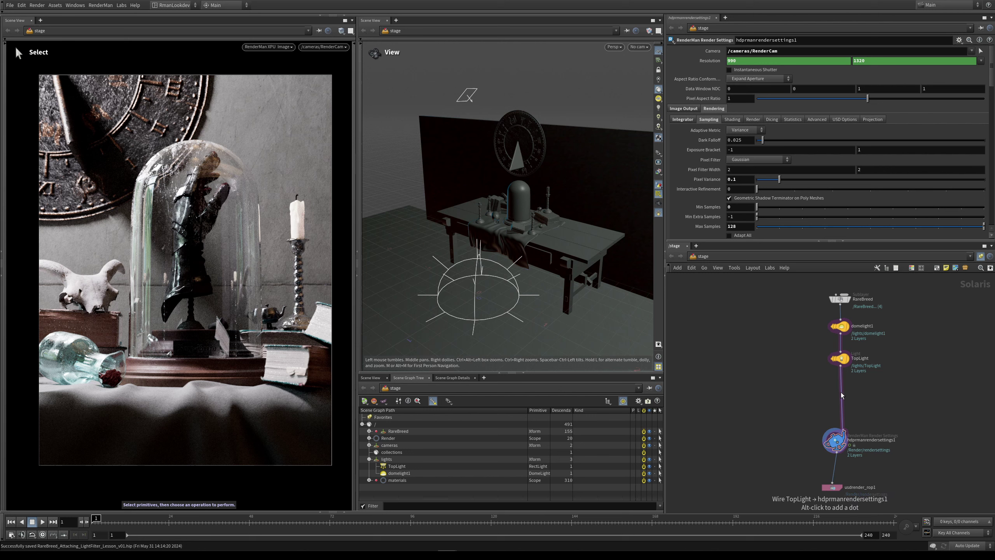
Step: Insert a PxrLightFilter node after TopLight via a 'pxrlight' search and set its Primitive Type to PxrBarnLightFilter
key(Tab)
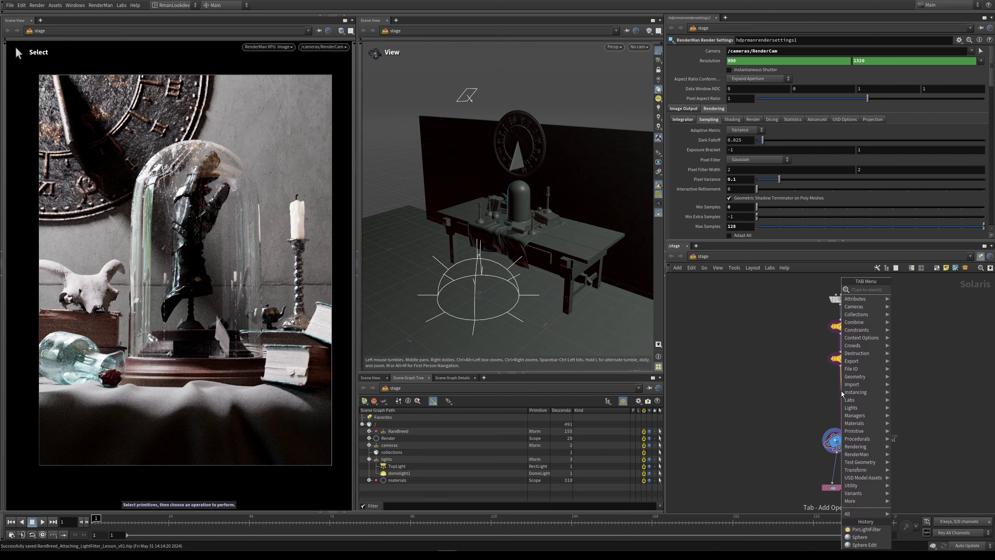
text(pxrlight)
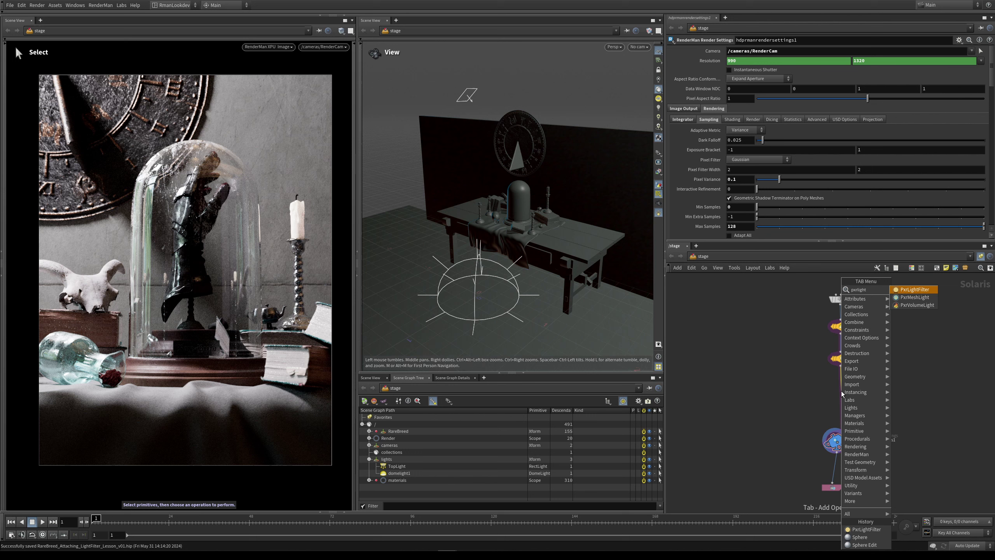
key(Return)
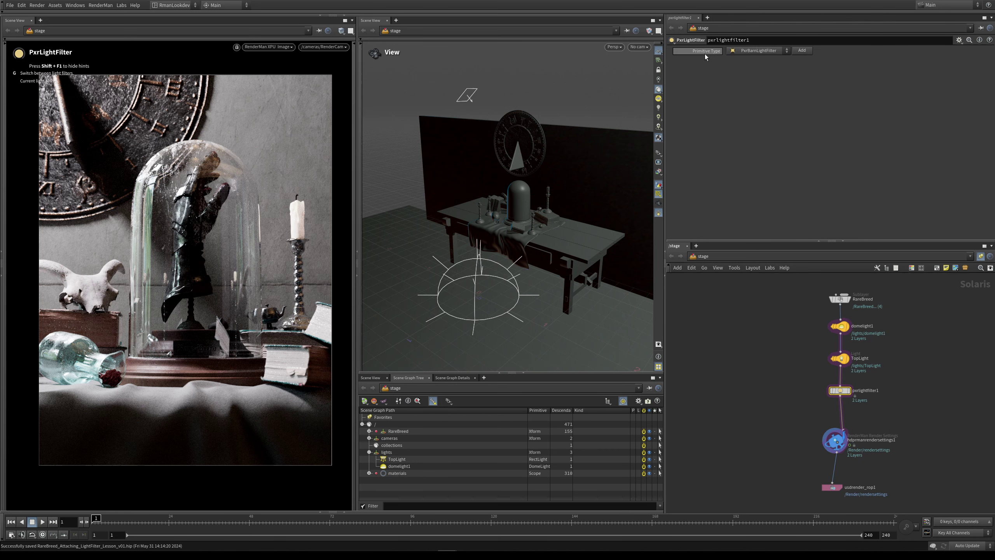
click(758, 51)
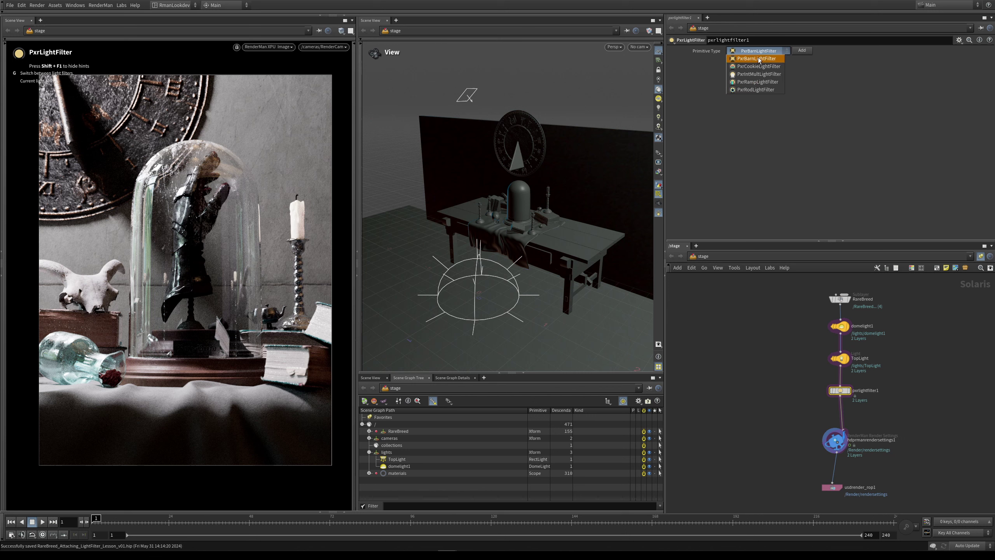
click(769, 57)
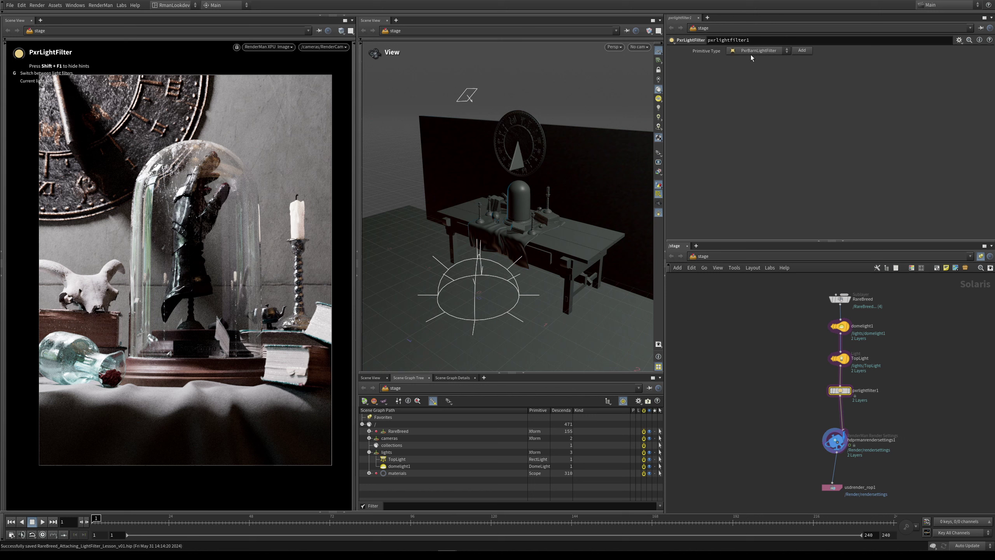
Step: Add the barn light filter and set its Light Path to /lights/TopLight by dragging TopLight from the Scene Graph Tree
click(802, 50)
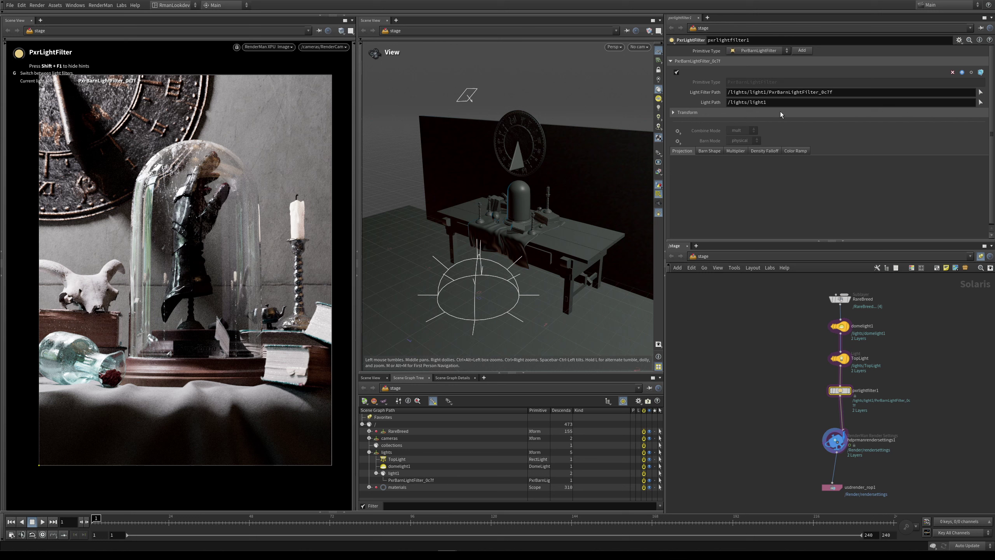
click(713, 104)
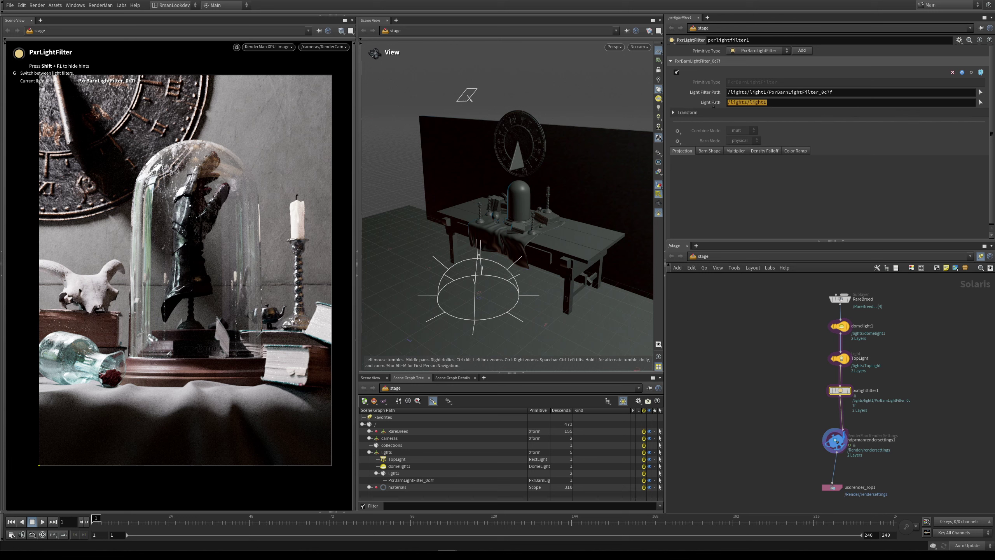
click(779, 113)
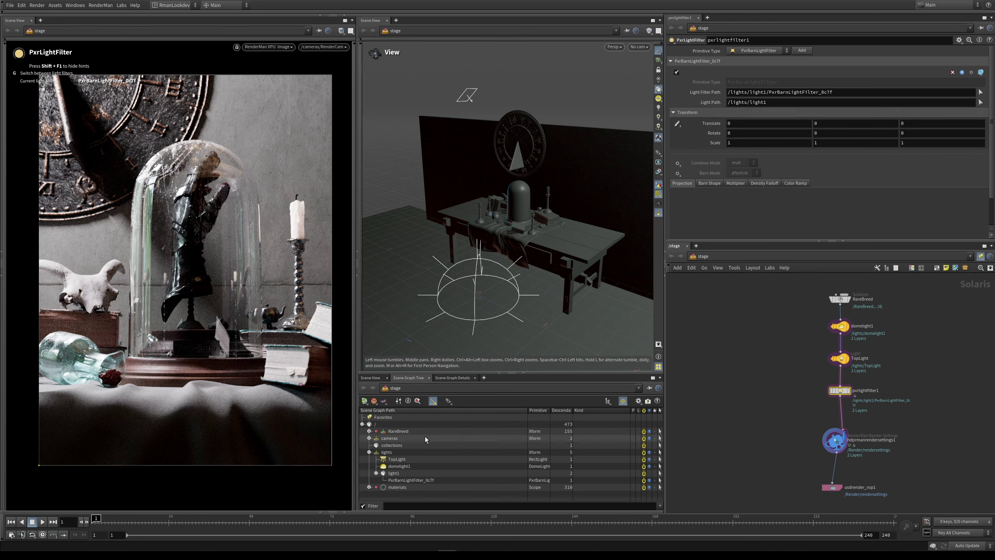
click(402, 460)
ctrl+click(473, 446)
ctrl+click(473, 445)
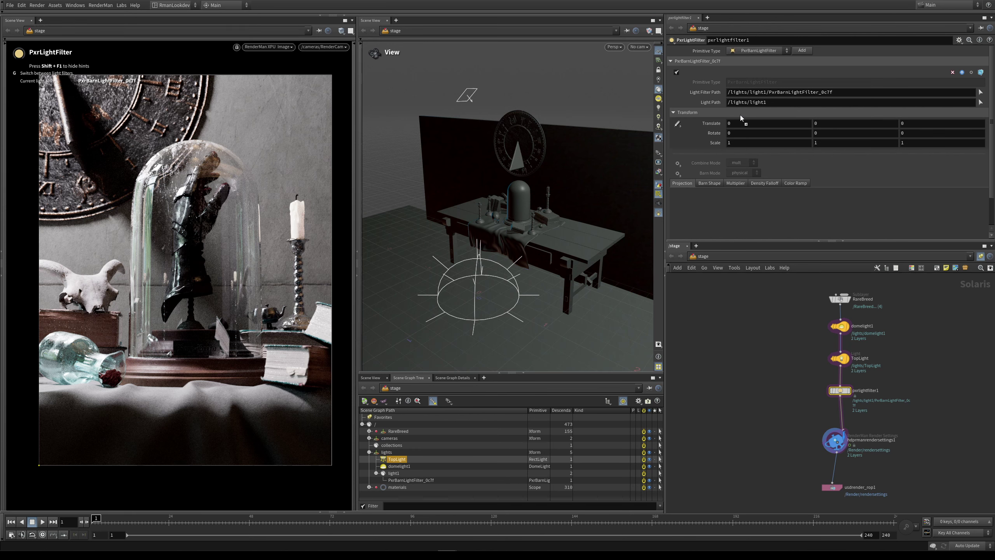
drag(748, 103, 750, 104)
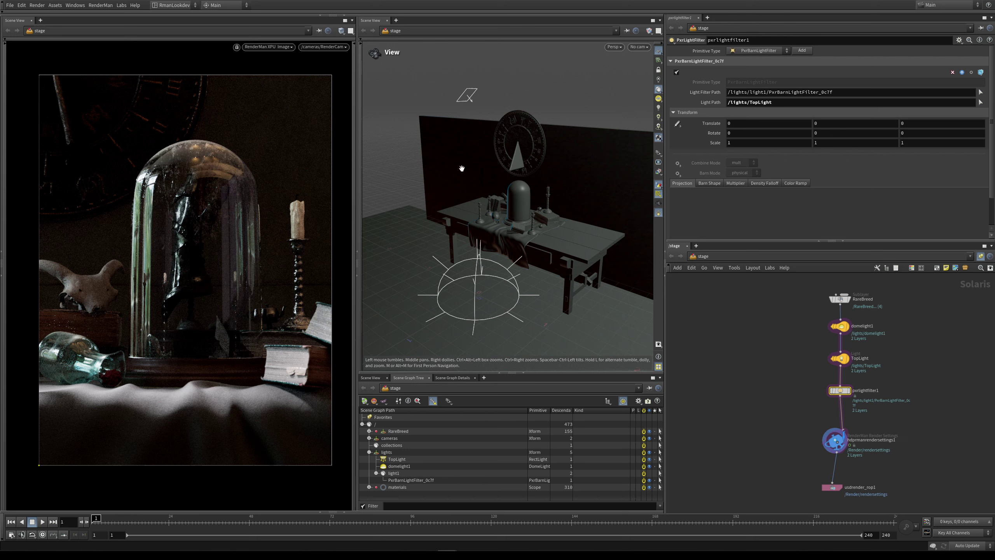
Step: Paste /lights/TopLight over /lights/light1 in the barn filter's Light Filter Path, giving /lights/TopLight/PxrBarnLightFilter_0c7f
key(Return)
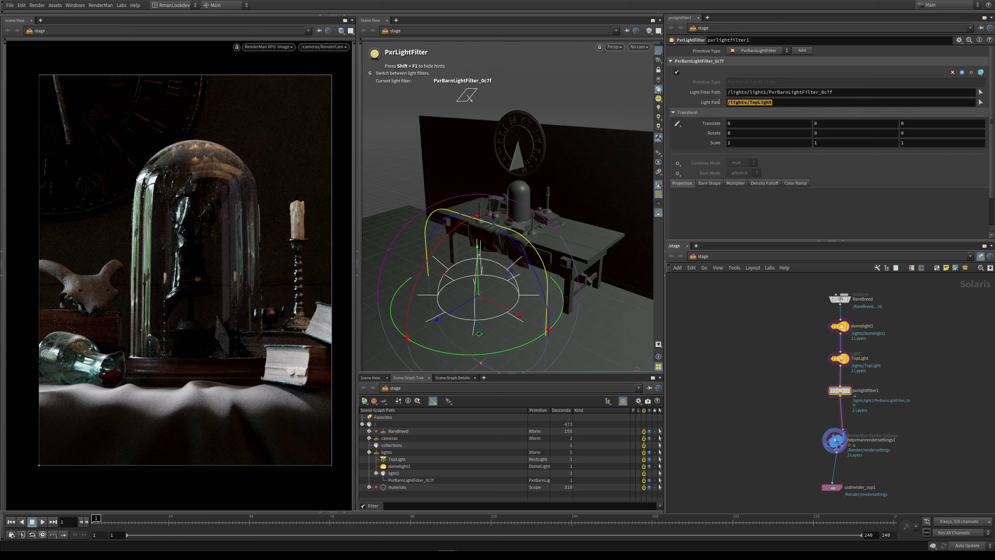
triple_click(778, 103)
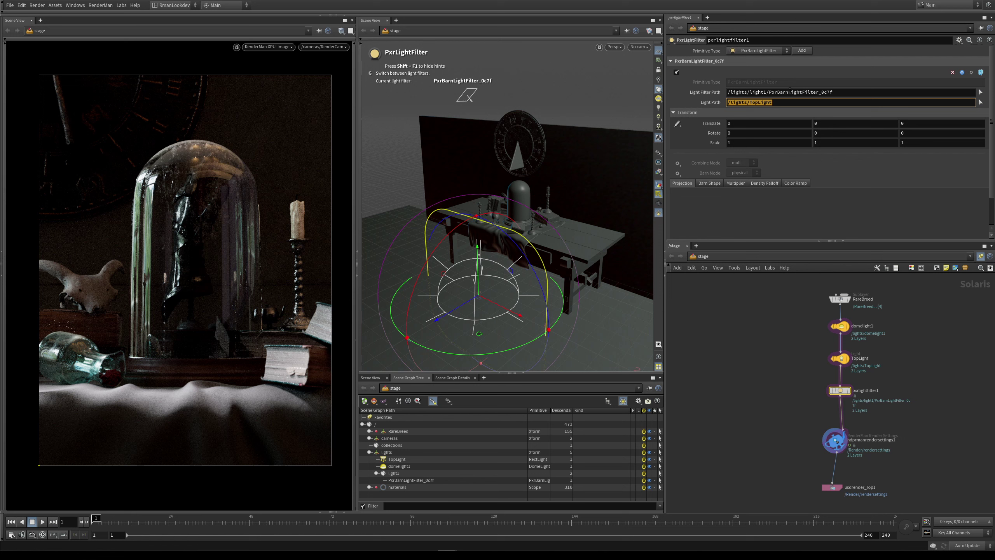
drag(728, 93, 766, 93)
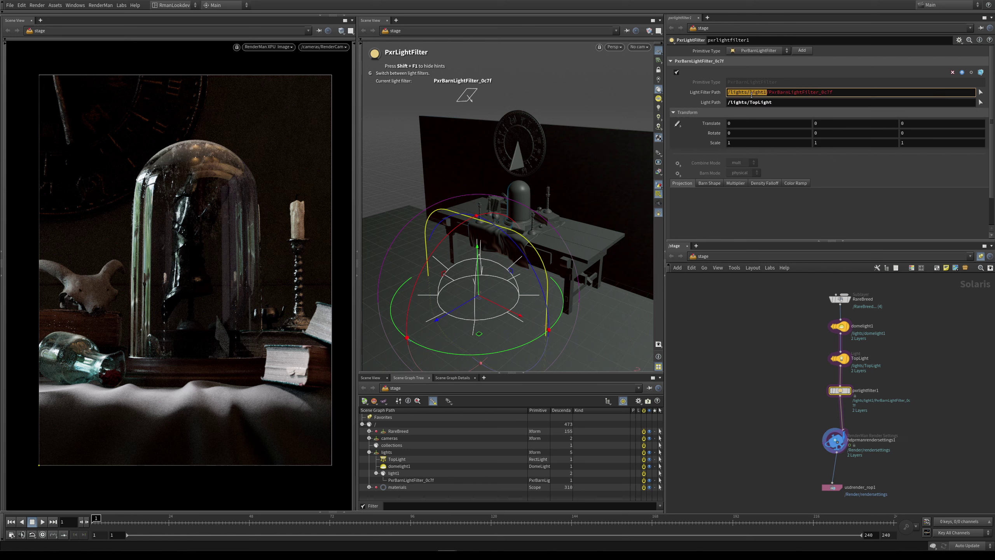
triple_click(780, 102)
key(ctrl+c)
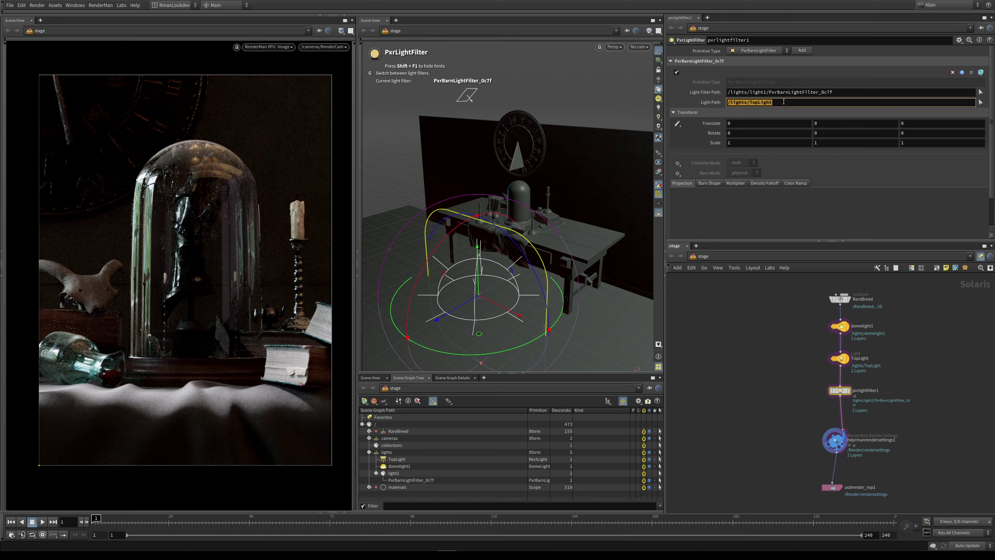
drag(765, 92, 728, 93)
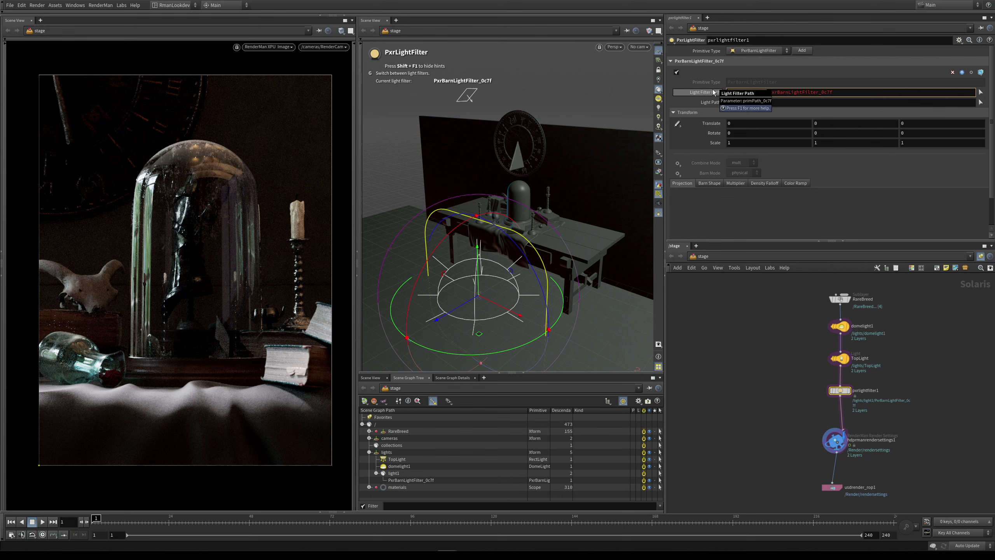
key(ctrl+v)
key(Return)
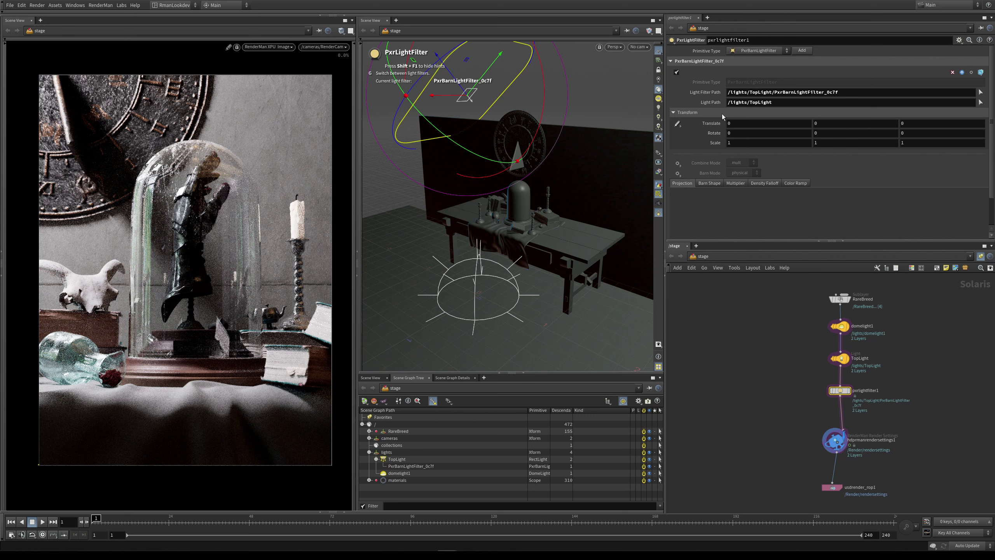
Step: Replace the barn filter's 0c7f suffix with Toplight and display its transform handle in the viewport
double_click(849, 93)
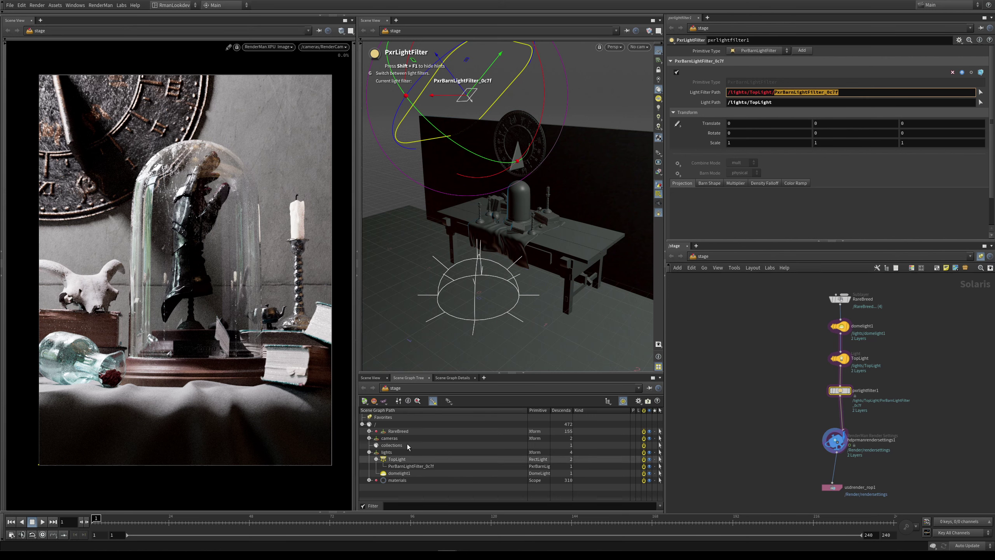
click(400, 460)
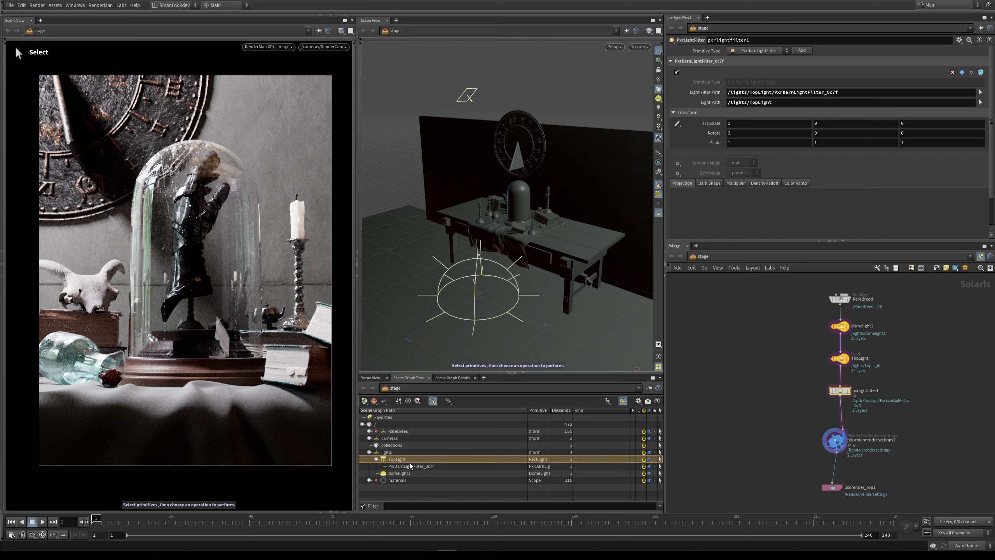
click(410, 466)
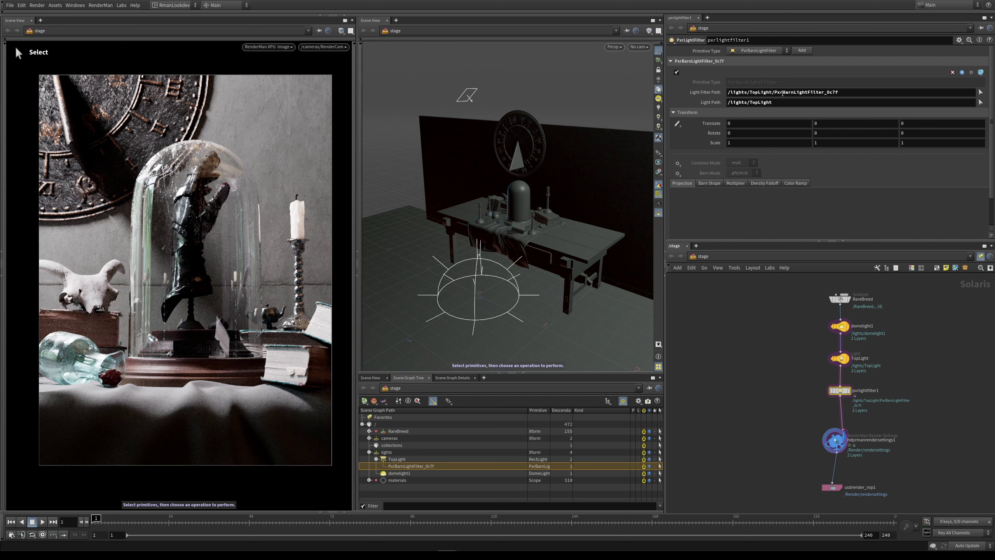
click(775, 92)
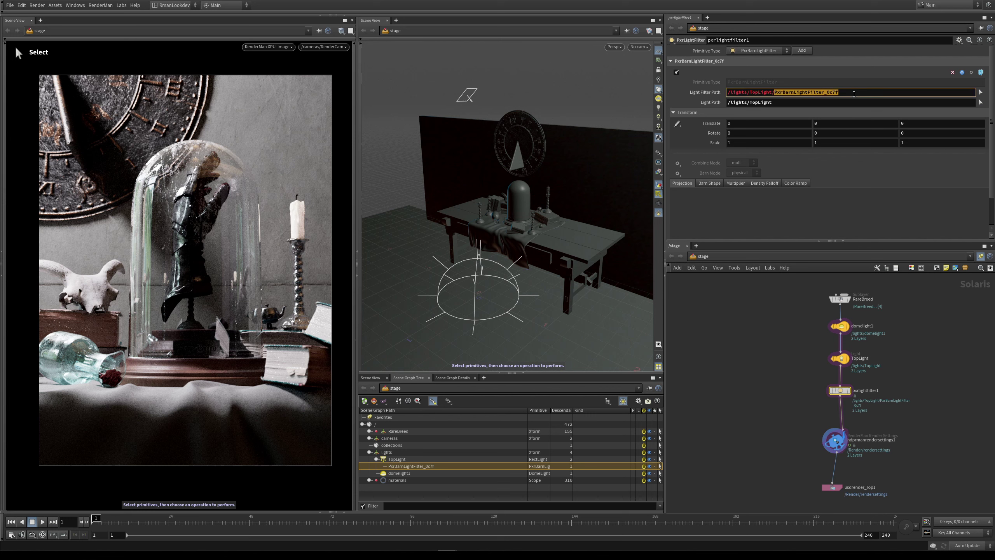
click(846, 94)
drag(827, 92, 849, 92)
click(843, 92)
drag(829, 92, 849, 91)
key(BackSpace)
key(BackSpace)
text(Toplight)
key(Return)
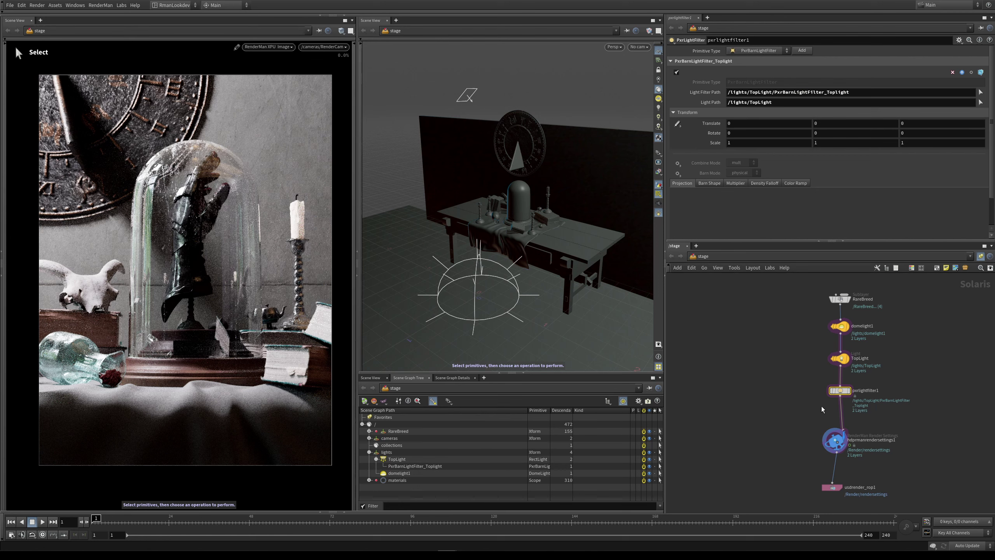
key(Return)
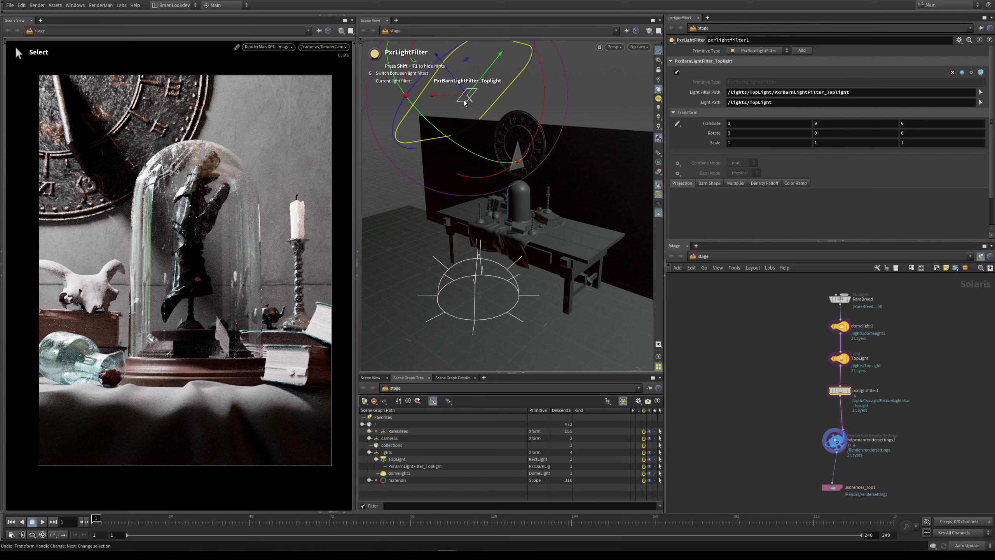
Step: Push the barn filter back along Z to -1.57881, undoing a stray TopLight move and reselecting pxrlightfilter1
drag(436, 58, 501, 147)
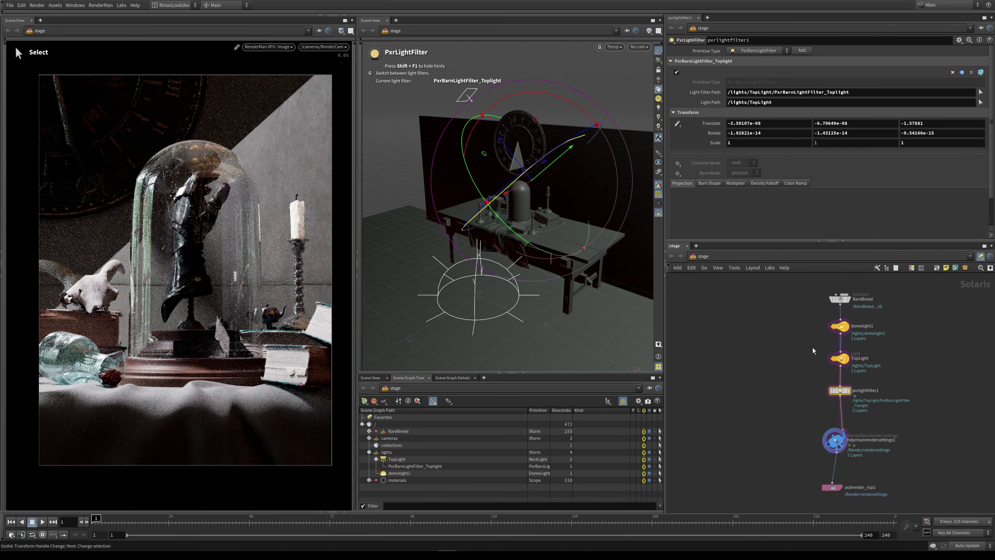
drag(813, 347, 868, 373)
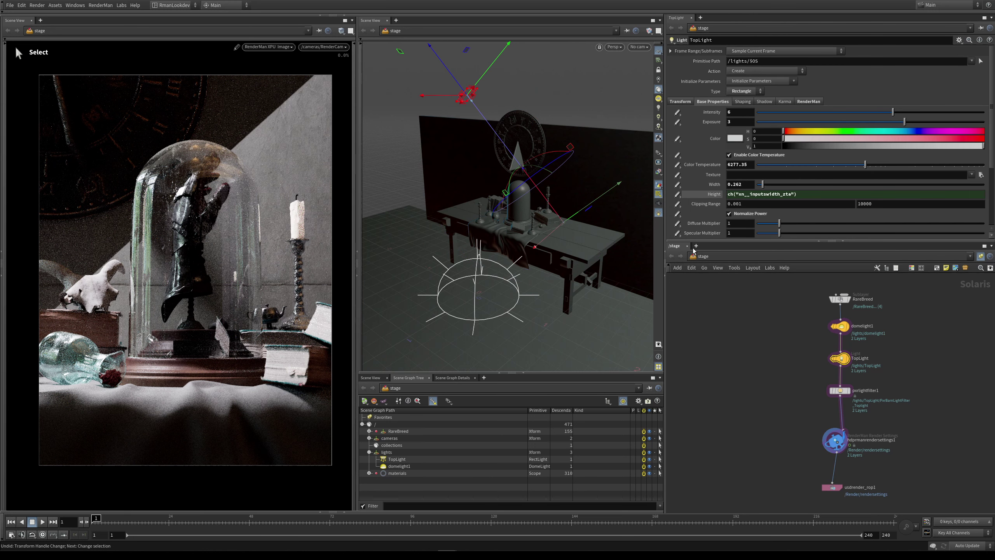
drag(420, 98, 444, 96)
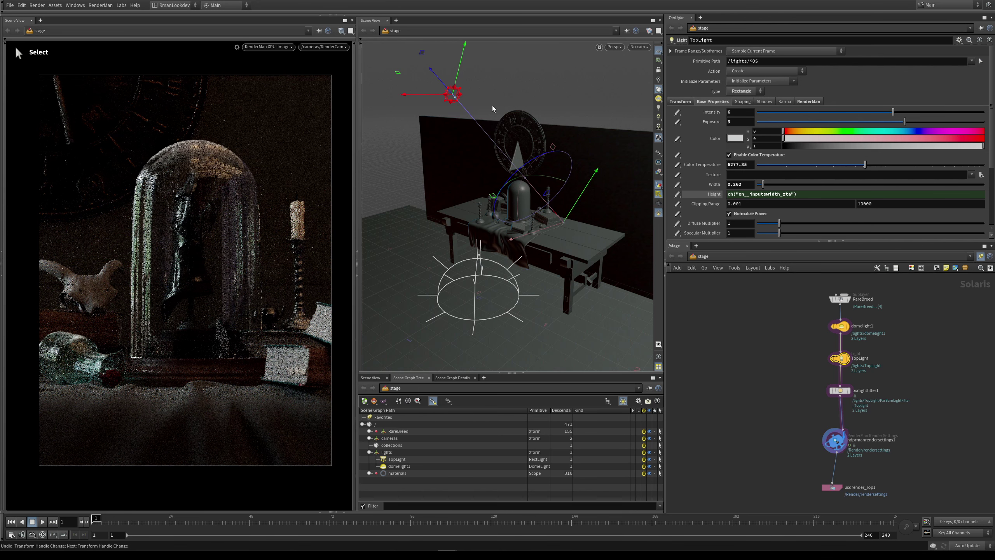
key(ctrl+z)
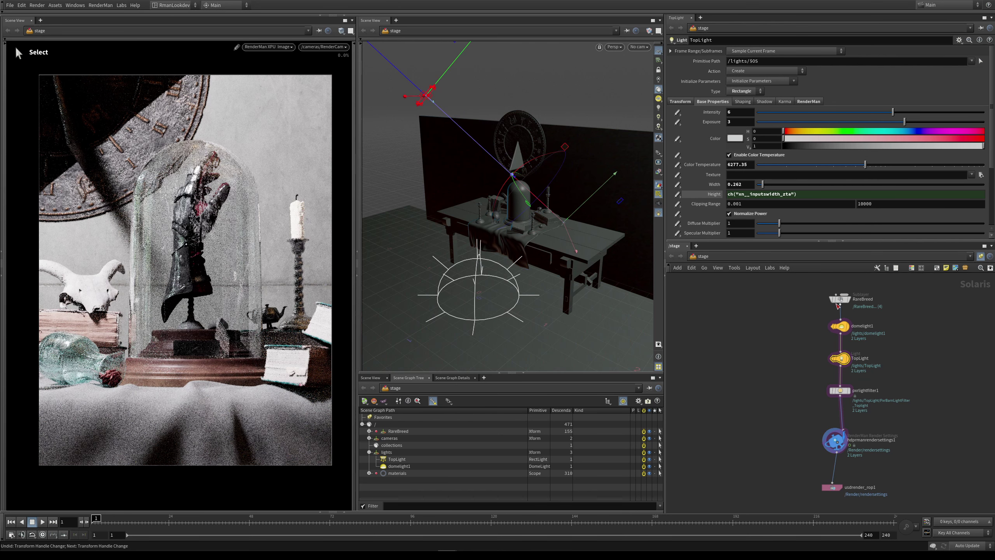
key(ctrl+z)
click(840, 390)
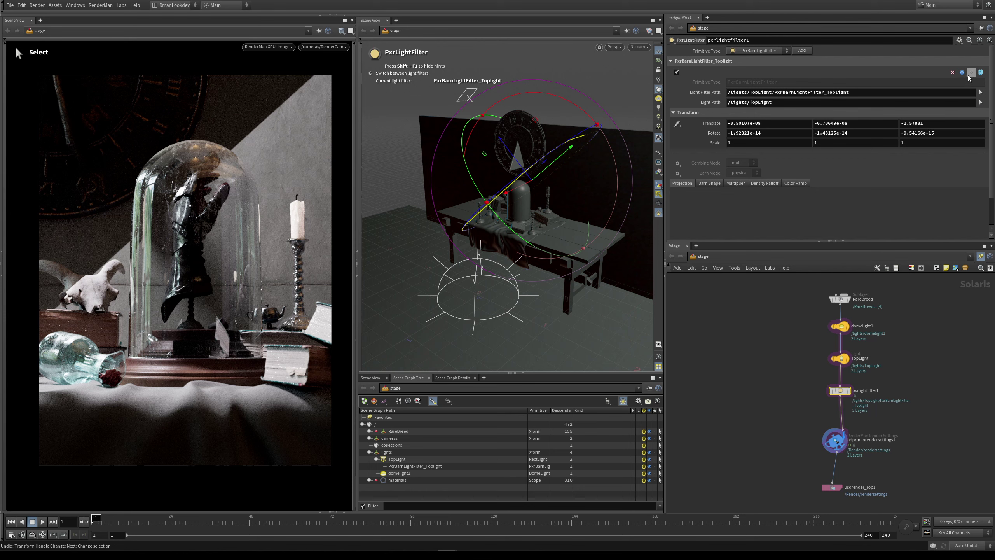
Step: Load the barn filter's transform from its USD primitive and select the full Light Filter Path text
click(972, 74)
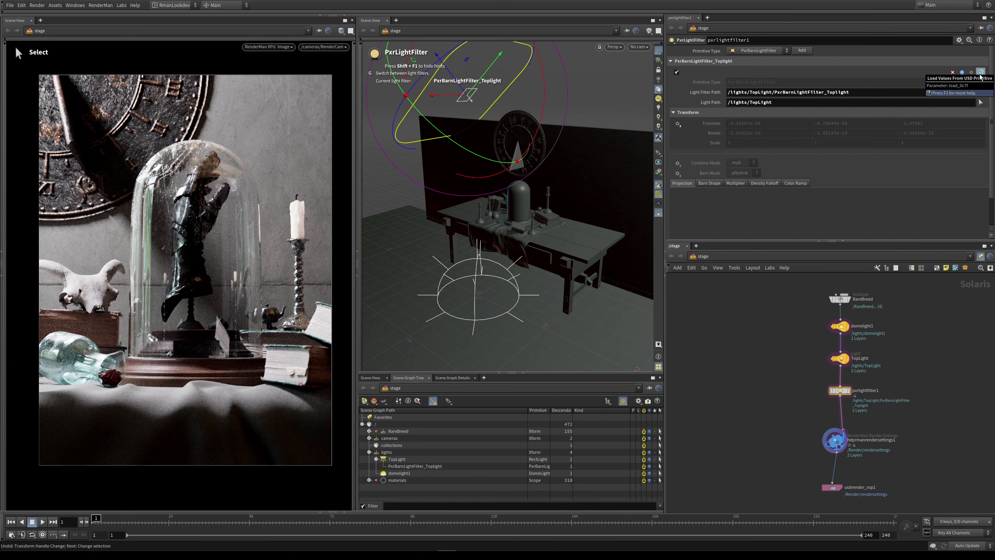
drag(849, 92, 732, 94)
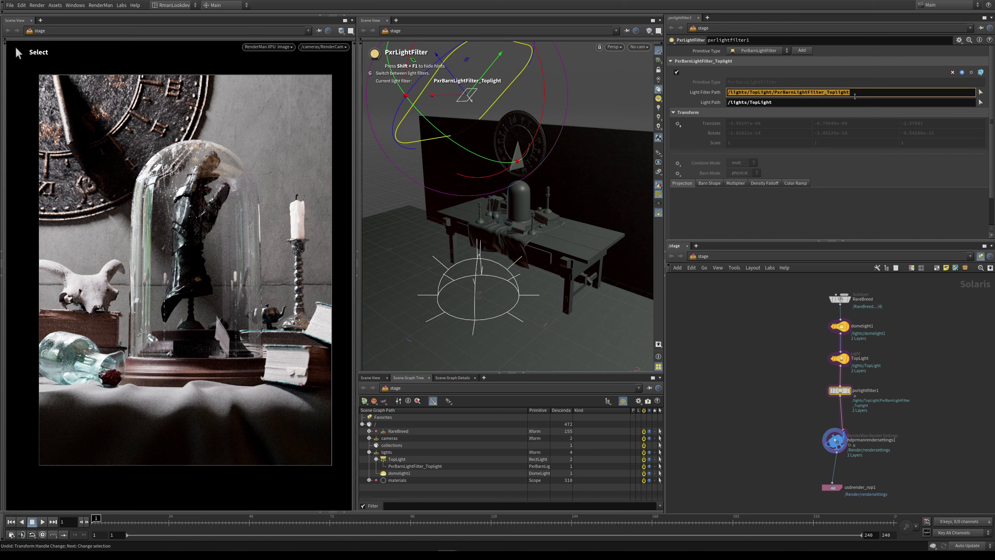
drag(728, 93, 859, 92)
click(829, 93)
triple_click(829, 93)
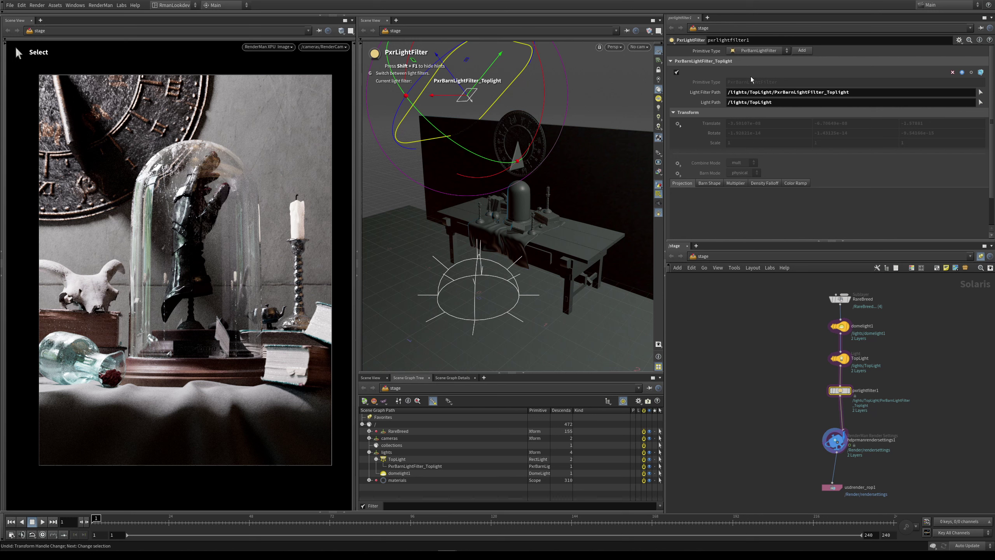
Step: Add a PxrRodLightFilter to the stage and collapse the barn filter's parameters
click(755, 51)
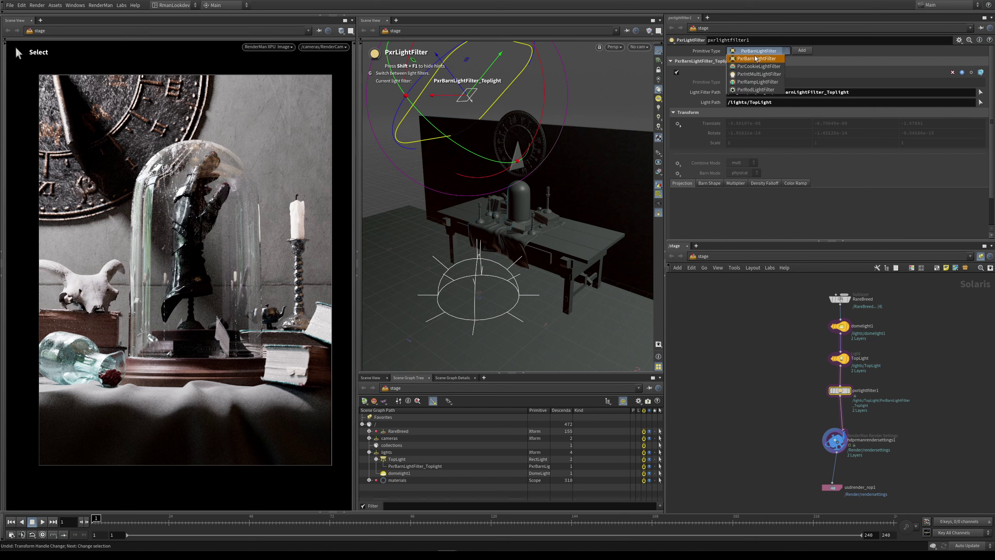
click(762, 90)
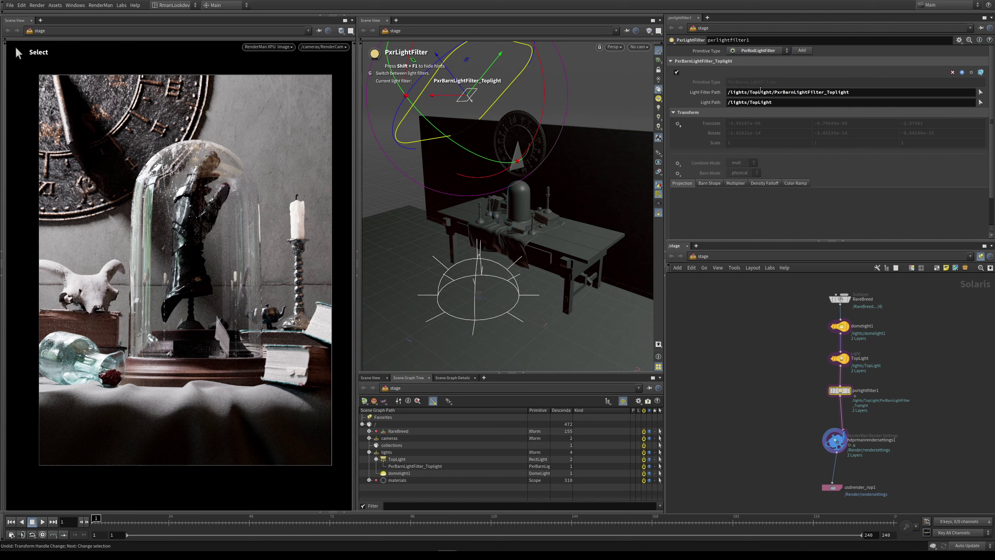
click(801, 51)
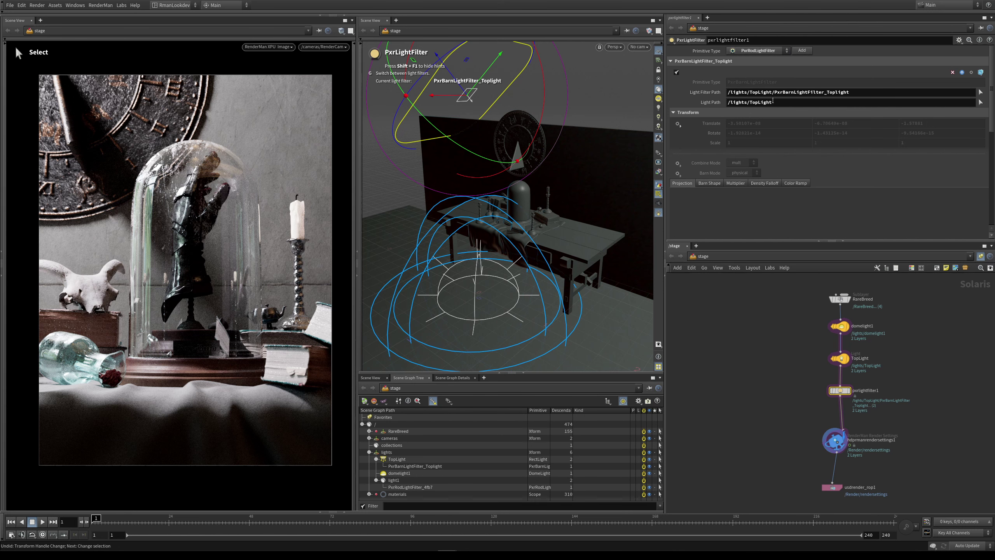
click(671, 60)
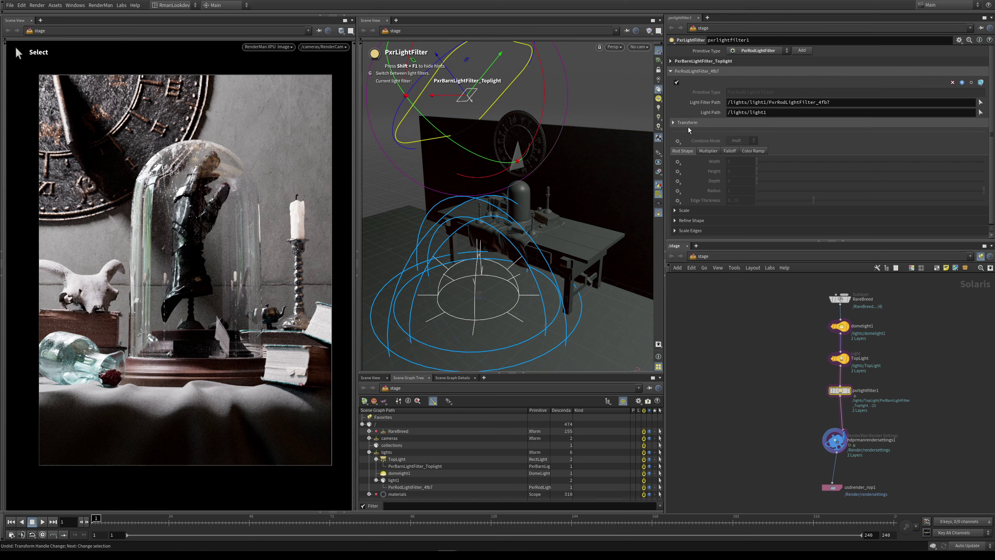
Step: Set the rod filter's Light Path to /lights/TopLight and its filter path to /lights/TopLight/PxrRodLightFilter_Rod
triple_click(779, 112)
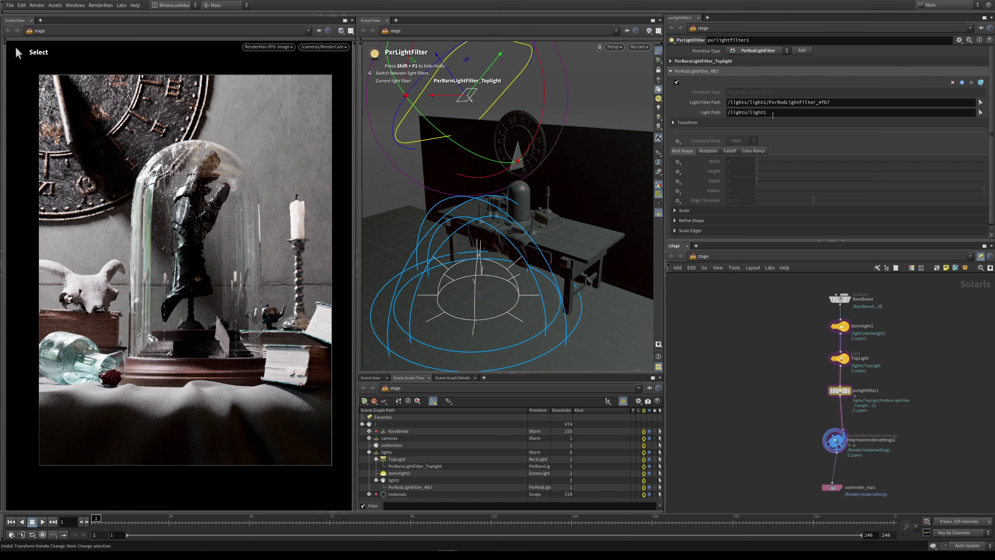
text(/lights/TopLight)
key(Return)
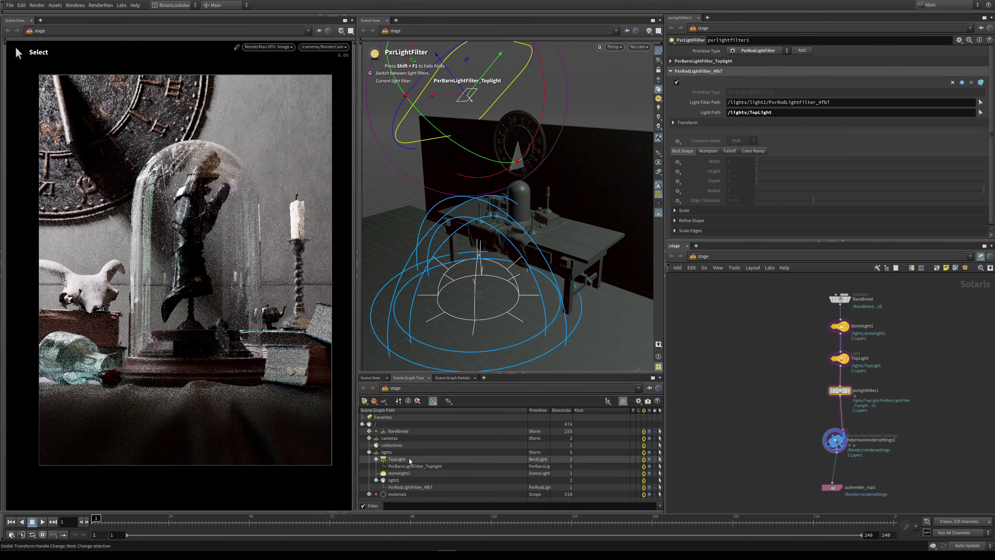
drag(766, 102, 727, 102)
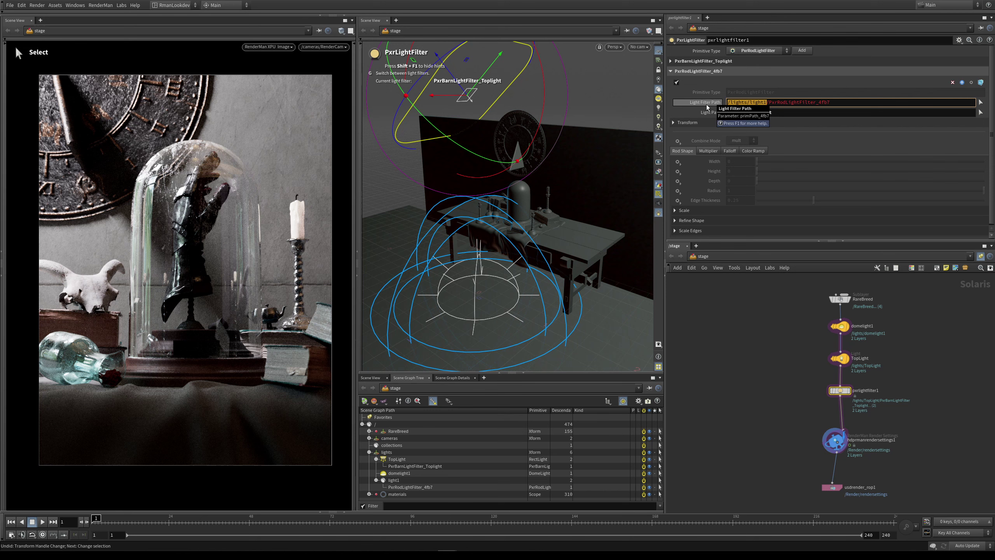
text(/lights/TopLight)
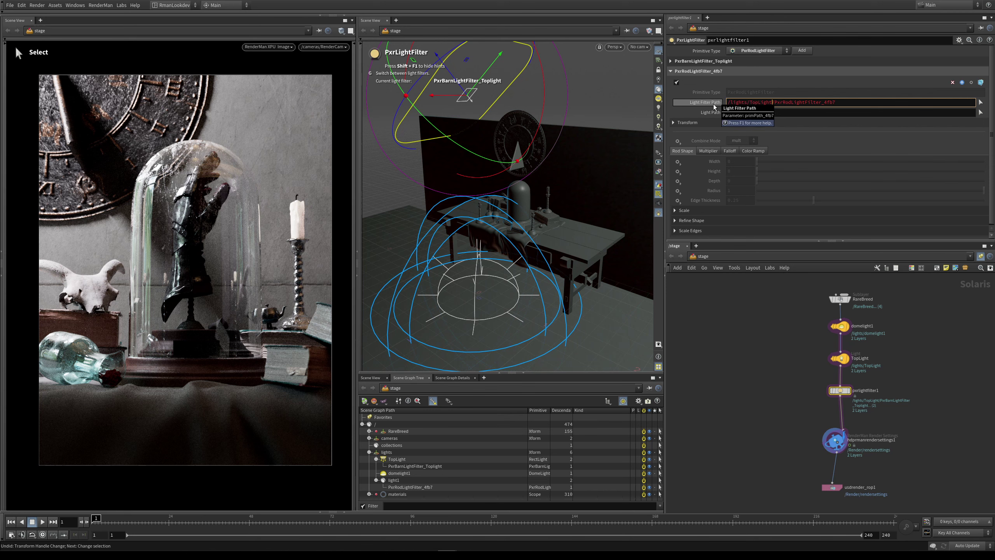
key(Return)
click(839, 102)
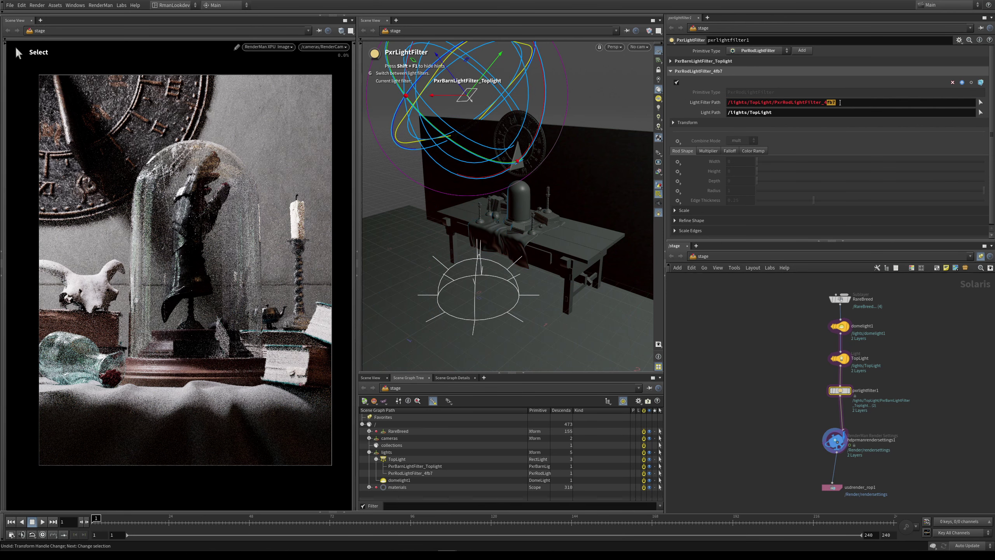
key(BackSpace)
key(BackSpace)
key(BackSpace)
key(BackSpace)
text(Rod)
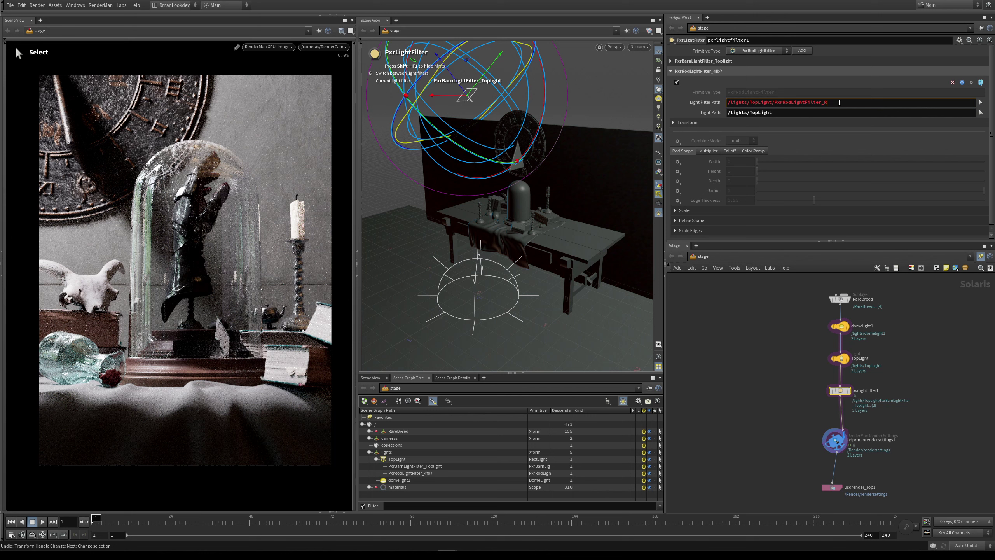
key(Return)
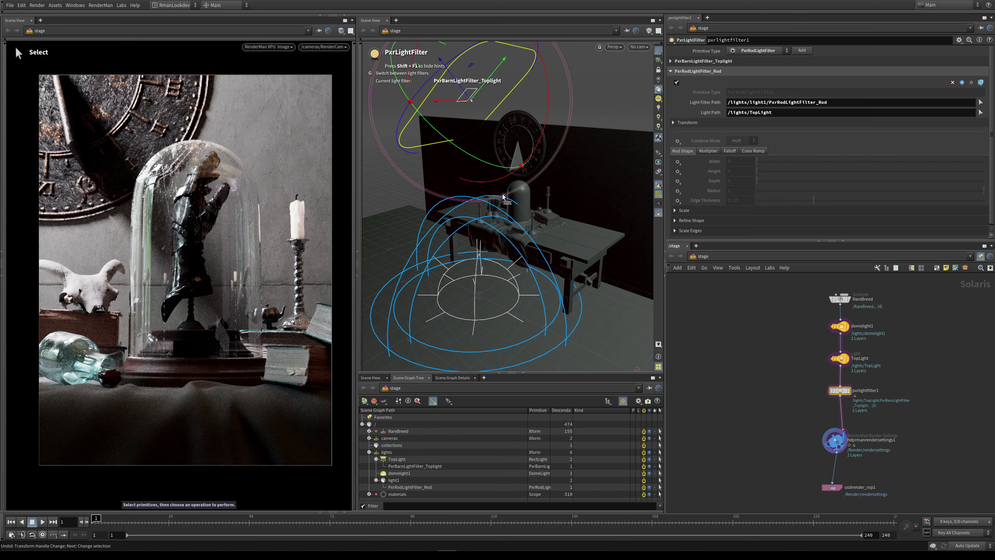
Step: Rotate the barn filter in the viewport to aim it at the clock
key(g)
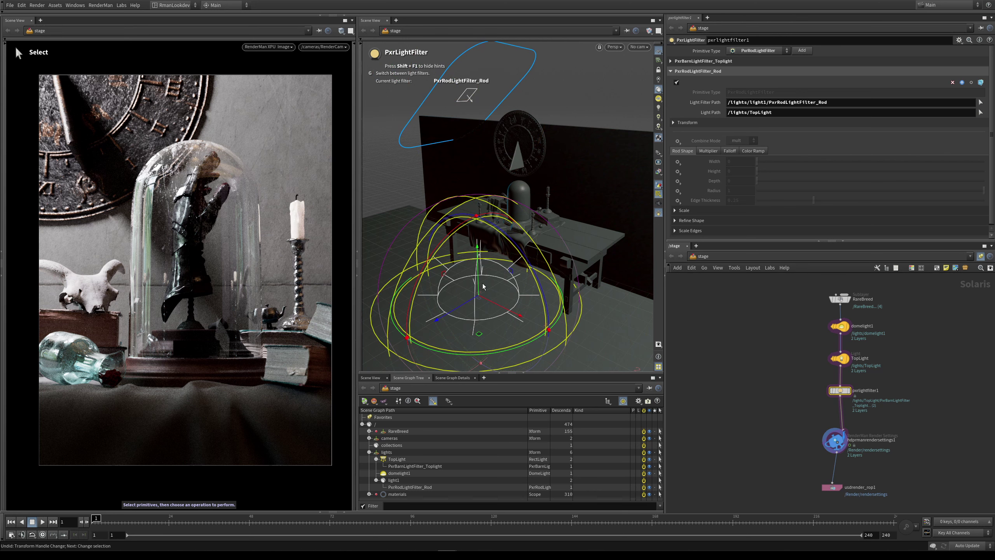
key(g)
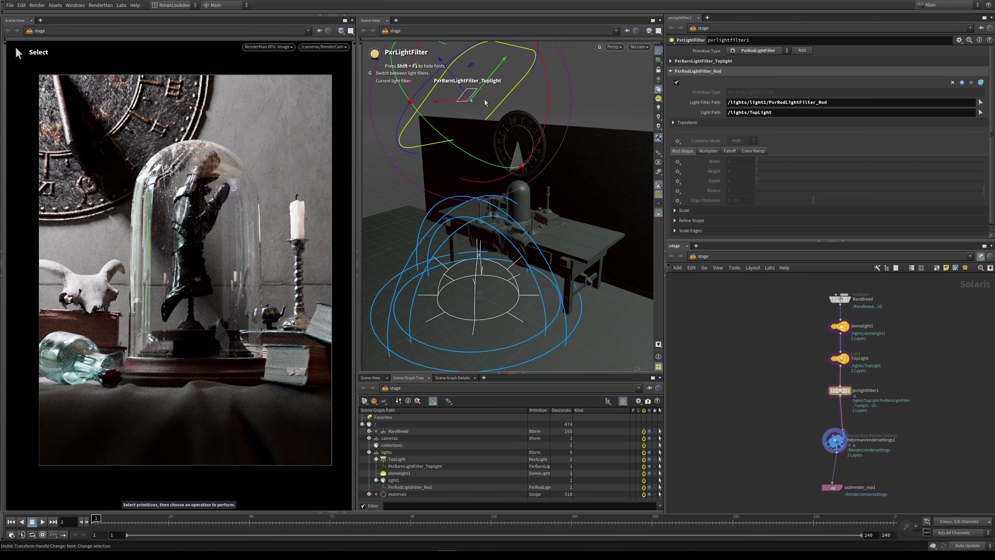
drag(442, 63, 511, 127)
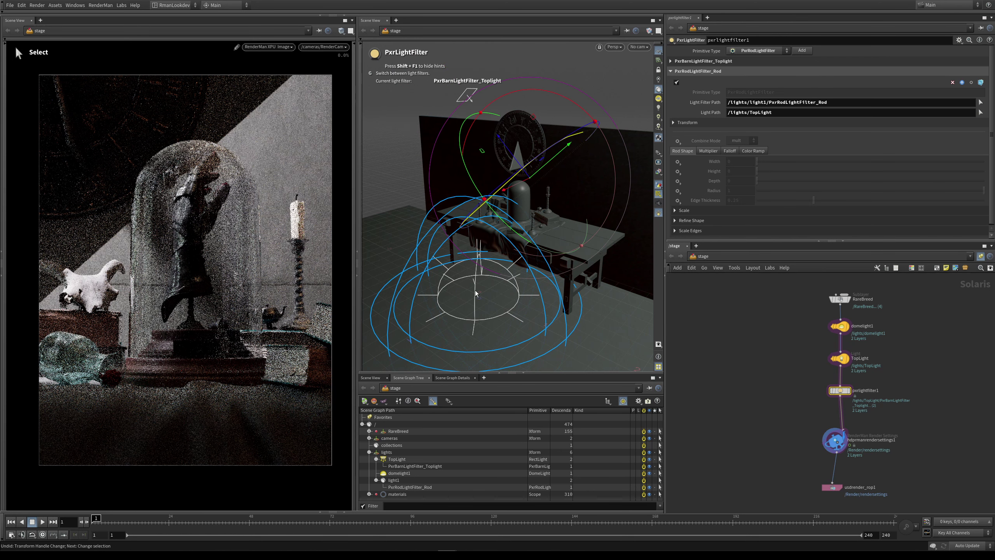
Step: Move the rod filter onto the table, scale it to about 0.59, then rotate the barn filter to brighten the clock
key(g)
drag(431, 327, 541, 254)
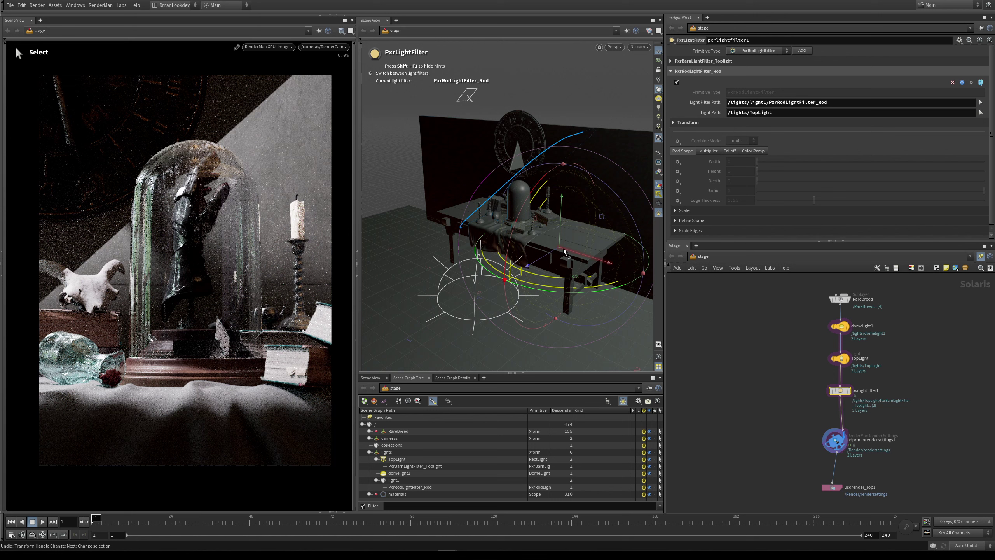
key(t)
drag(560, 248, 513, 263)
key(t)
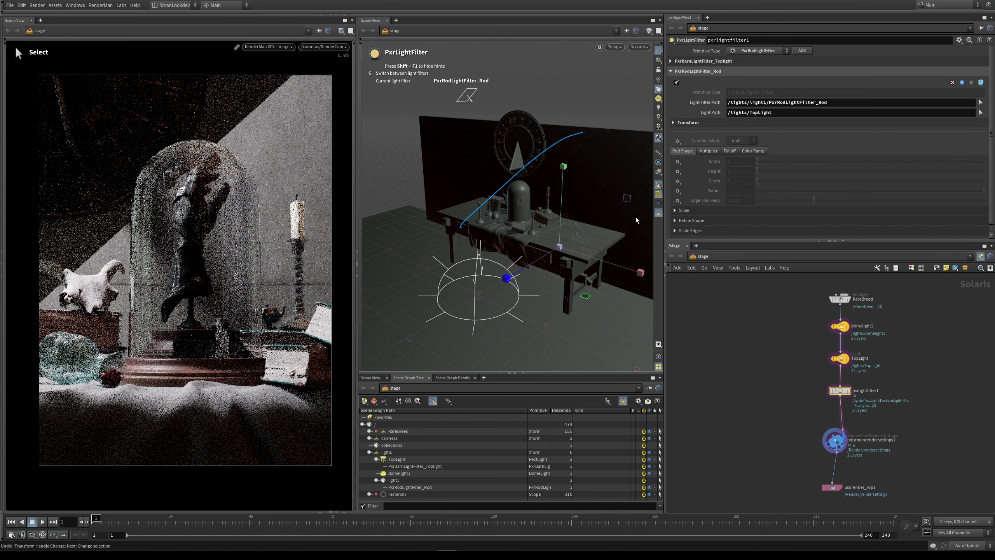
drag(562, 183, 564, 149)
drag(510, 240, 482, 253)
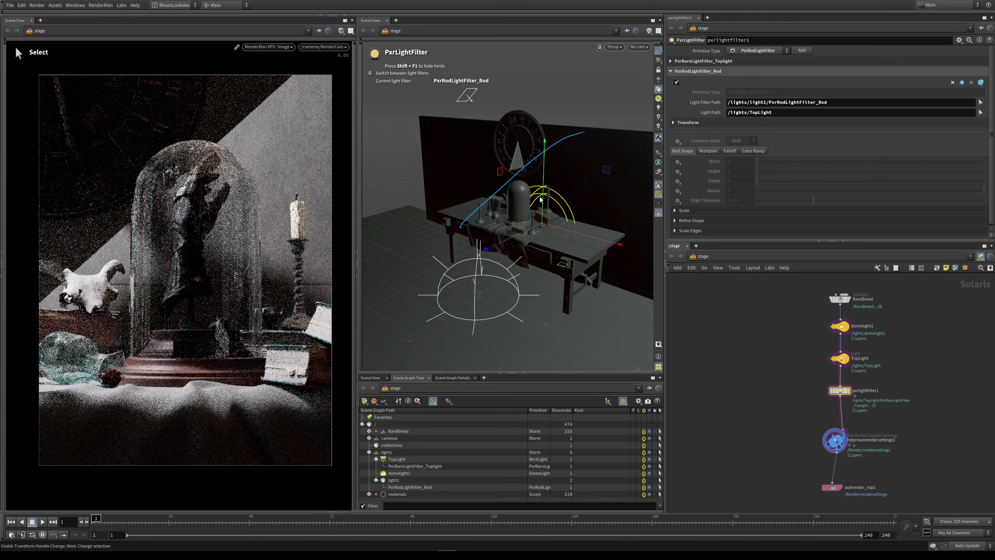
key(g)
drag(512, 157, 446, 184)
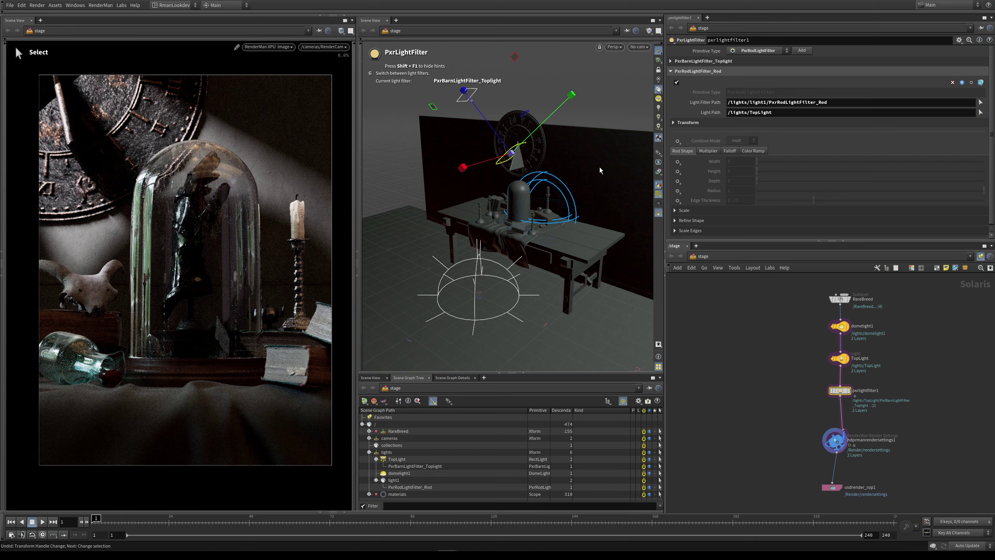
Step: Open the PxrLightFilter Primitive Type dropdown to show the available light filter types
click(764, 51)
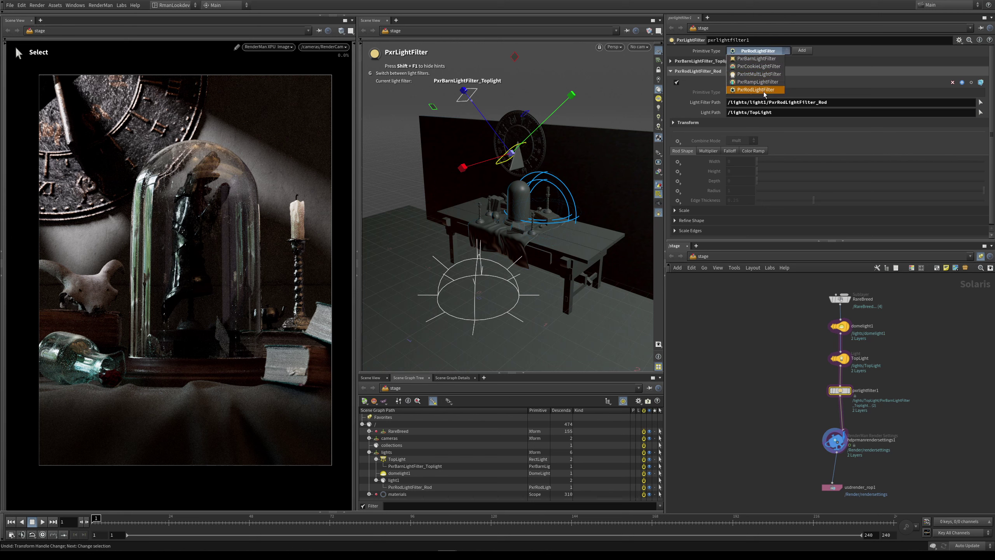